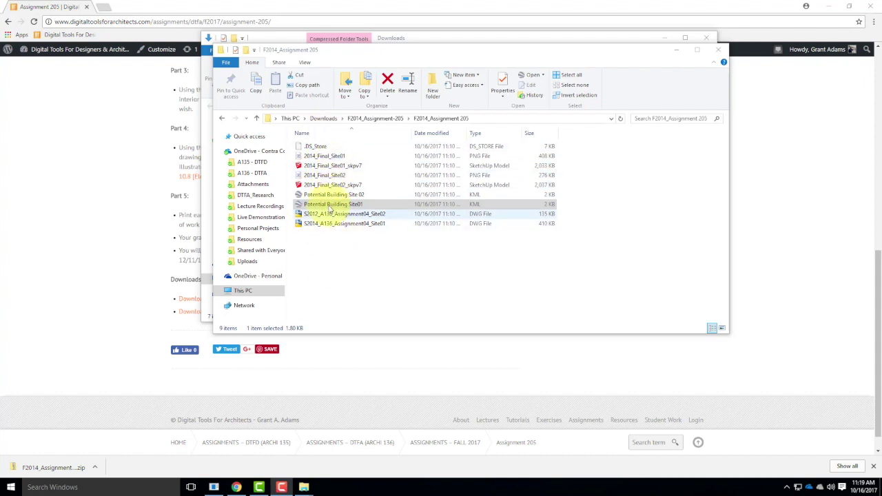
Step: Bring the assignment web page back up and scroll through its instructions
click(104, 268)
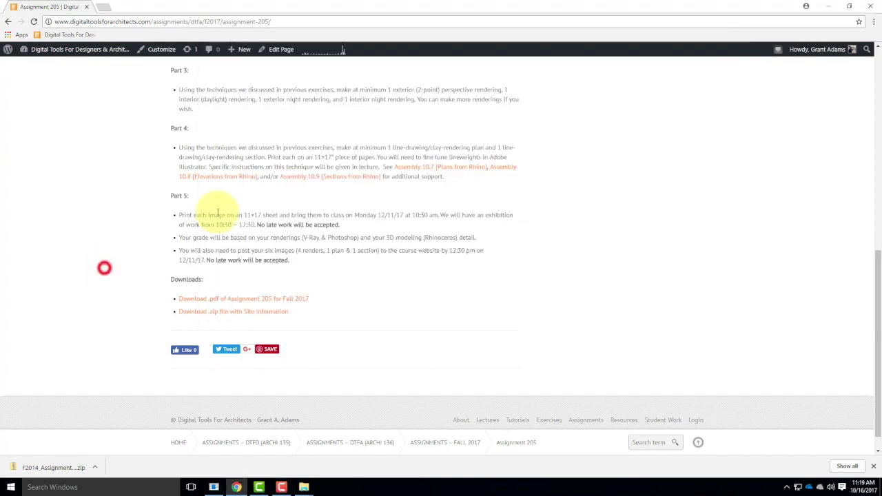
scroll(289, 237, up, 7)
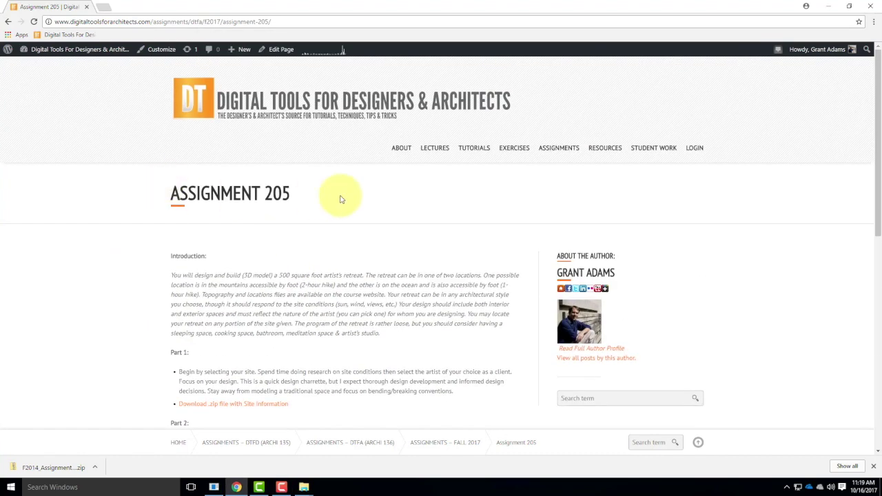
scroll(340, 199, down, 4)
scroll(340, 199, down, 3)
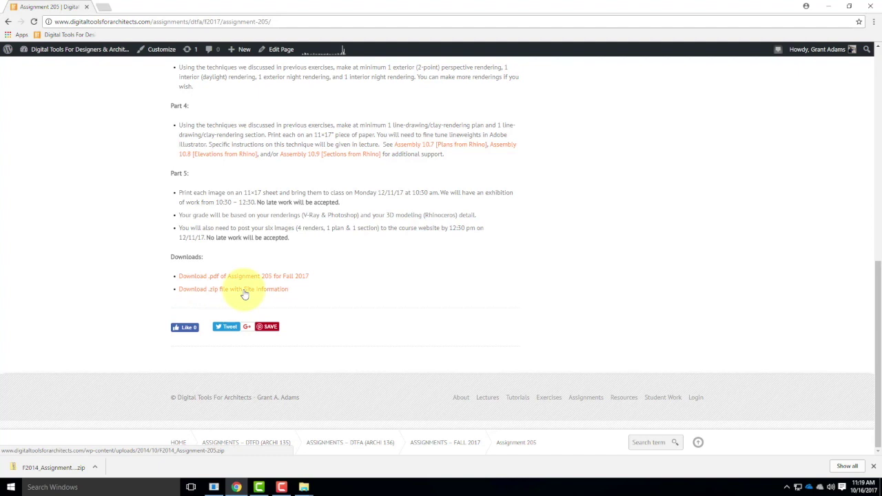
scroll(305, 293, up, 3)
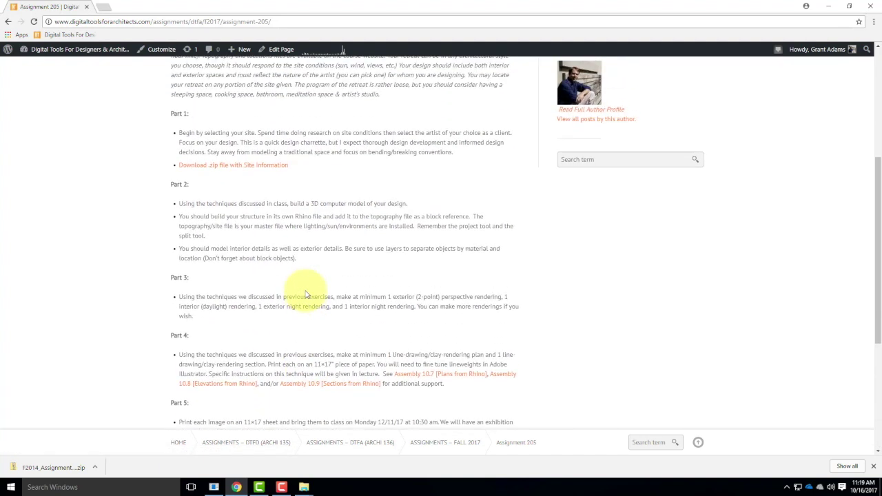
scroll(305, 293, down, 5)
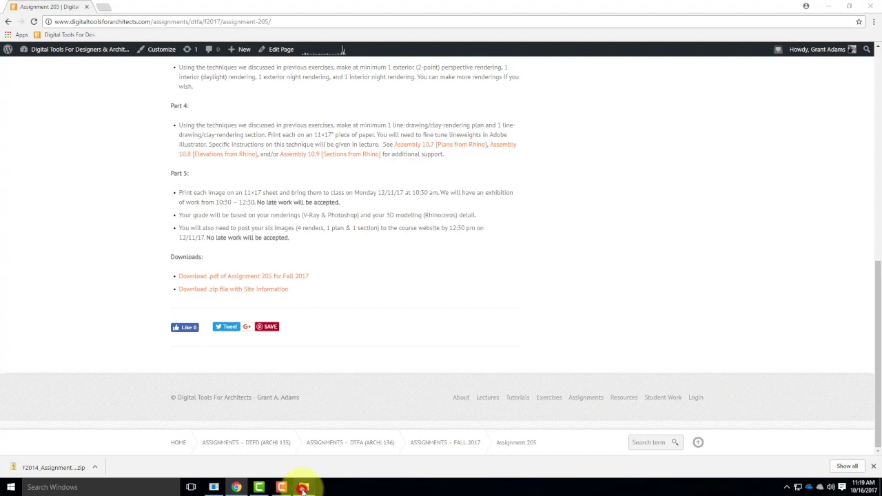
Step: From the F2014_Assignment 205 folder, open Potential Building Site01.kml in Google Earth
mouse_move(303, 488)
click(362, 467)
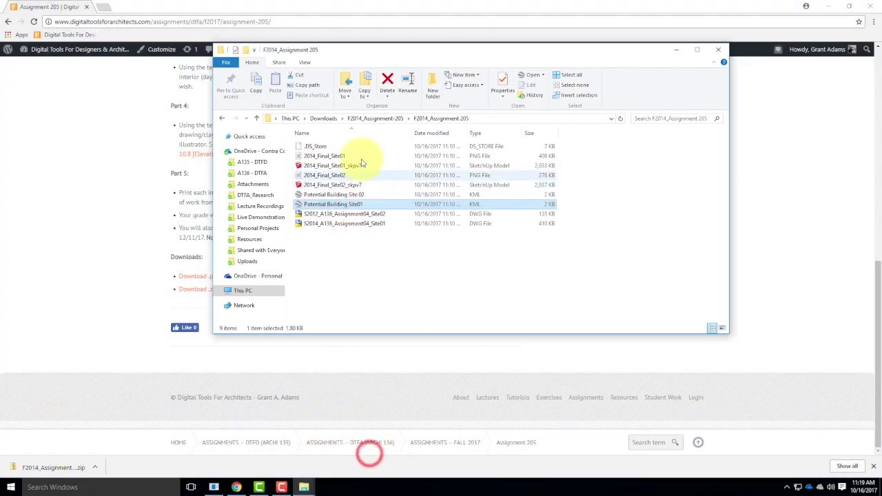
click(337, 195)
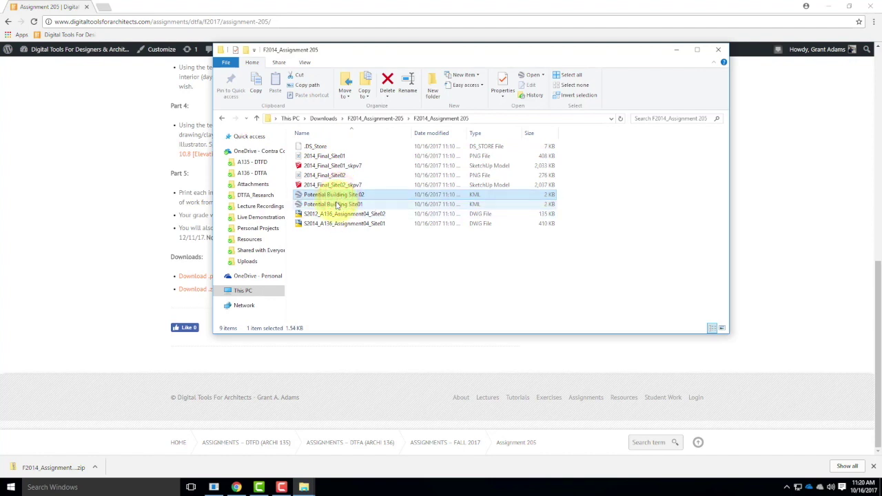
click(336, 204)
double_click(335, 204)
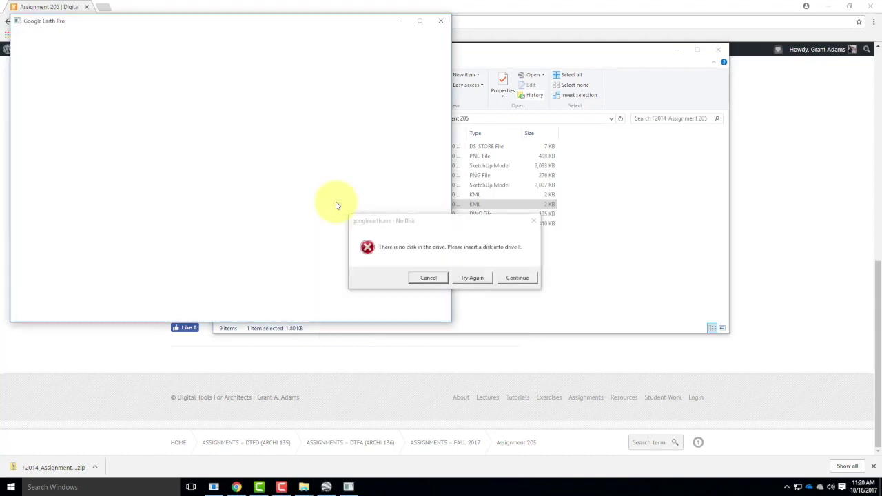
Step: Dismiss the No Disk error, maximize Google Earth and close the Start-up Tips
click(415, 278)
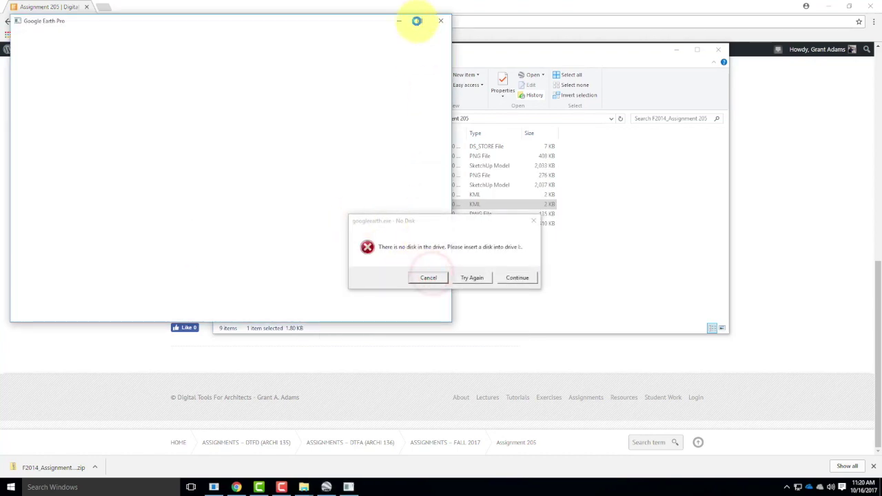
click(417, 21)
click(428, 276)
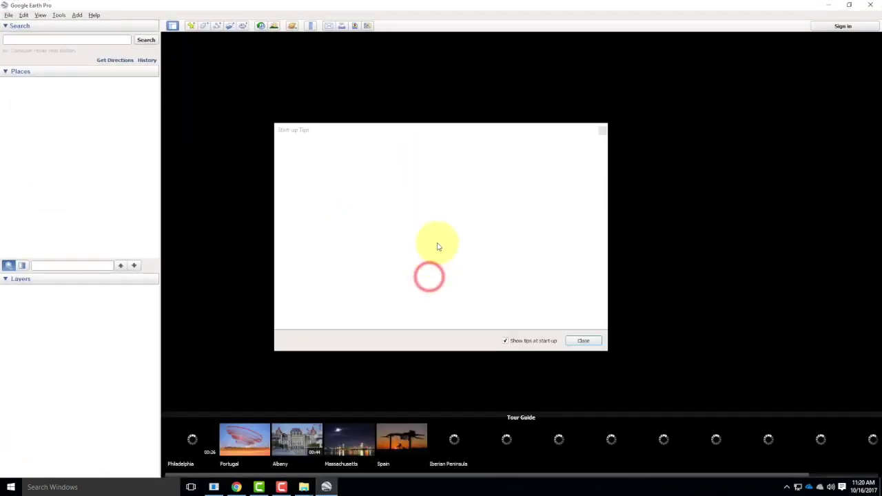
click(585, 341)
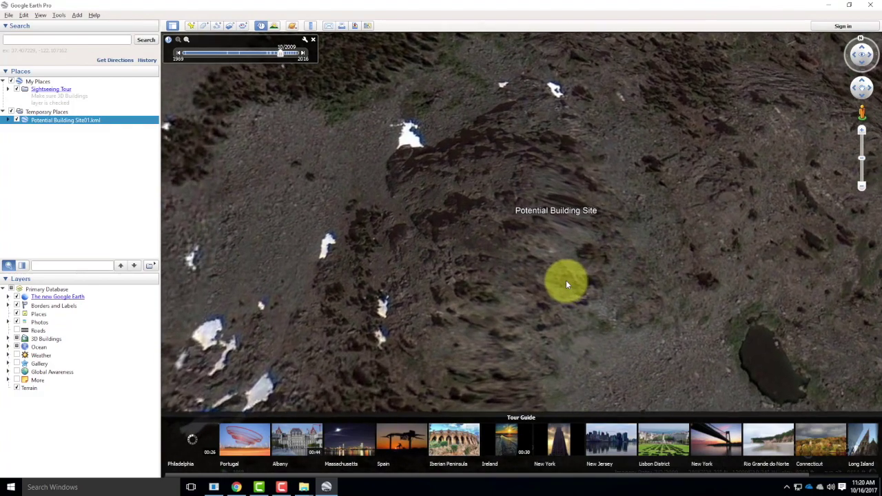
Step: Zoom and pan the map to centre on the Potential Building Site placemark
scroll(565, 284, down, 3)
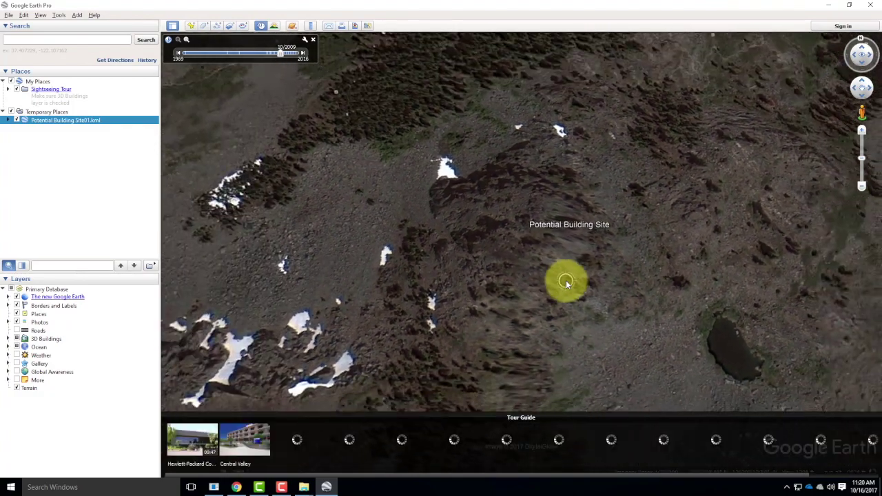
drag(566, 284, 485, 291)
scroll(484, 291, down, 3)
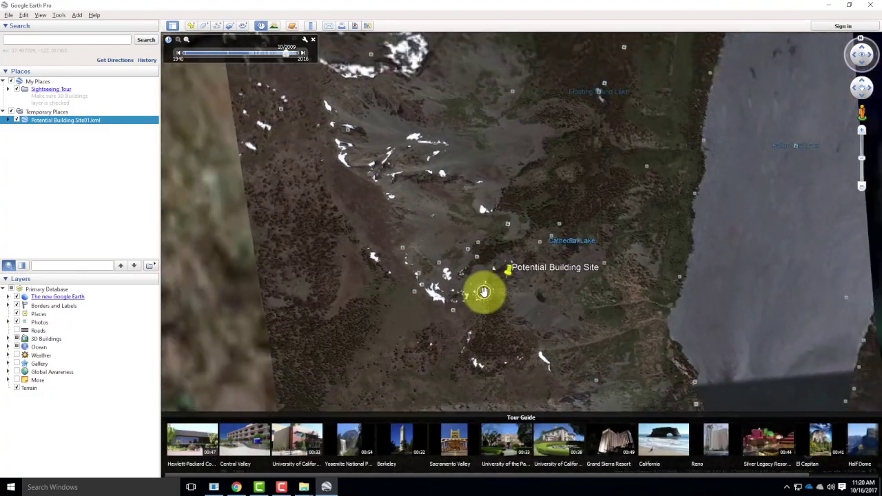
scroll(484, 292, down, 3)
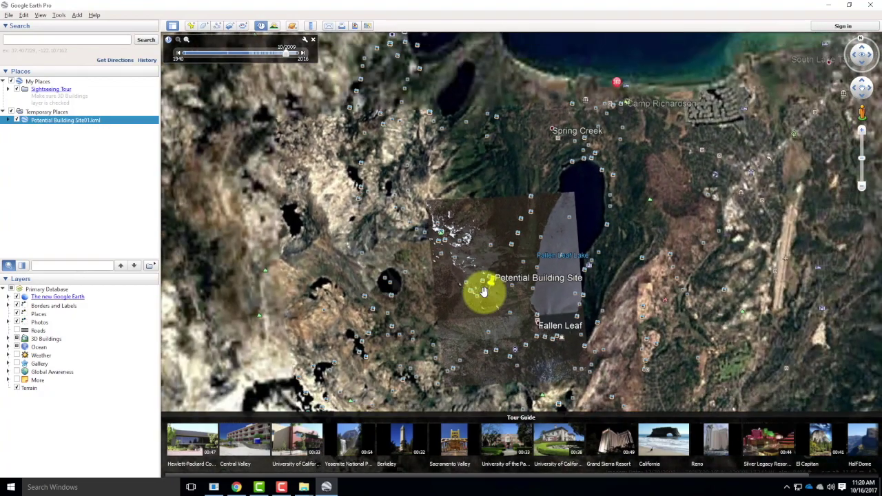
drag(648, 102, 614, 34)
click(450, 248)
drag(450, 248, 468, 208)
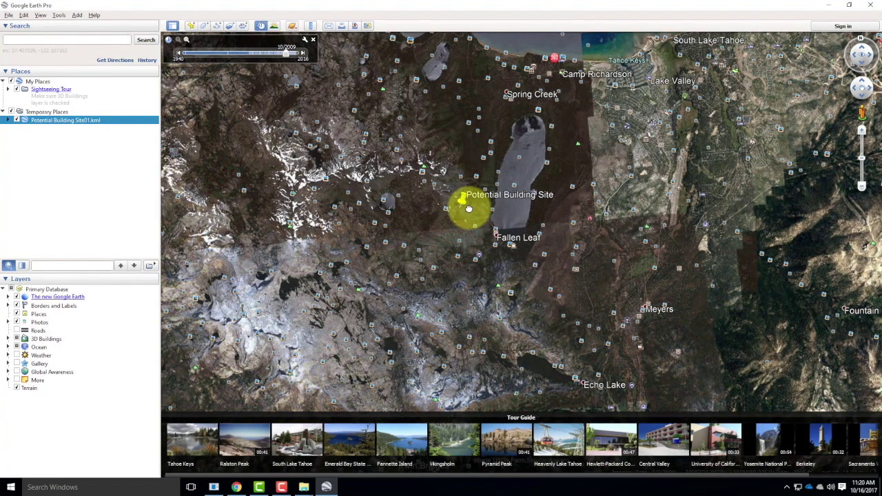
scroll(459, 217, up, 3)
scroll(461, 216, up, 5)
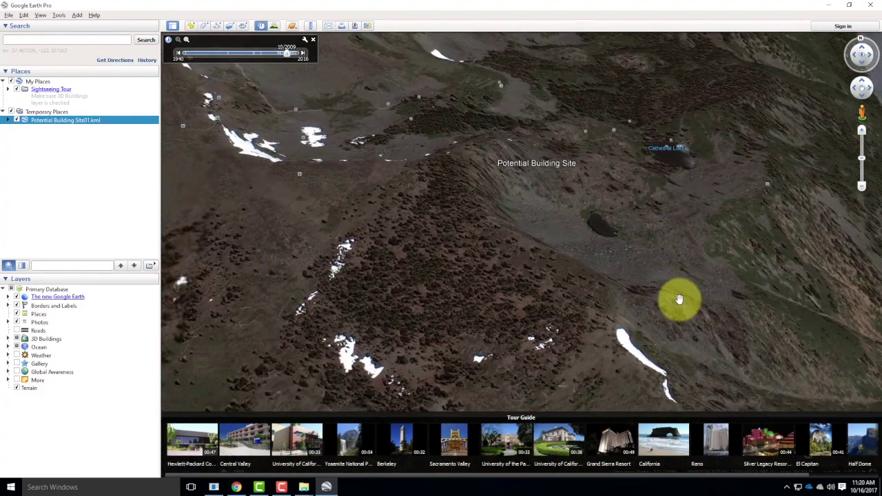
Step: Tilt the terrain into 3D with Cathedral Lake beyond the site and open the Gilmore Lake photo
mouse_move(626, 270)
mouse_down()
mouse_move(586, 276)
mouse_move(538, 326)
mouse_move(575, 366)
mouse_up()
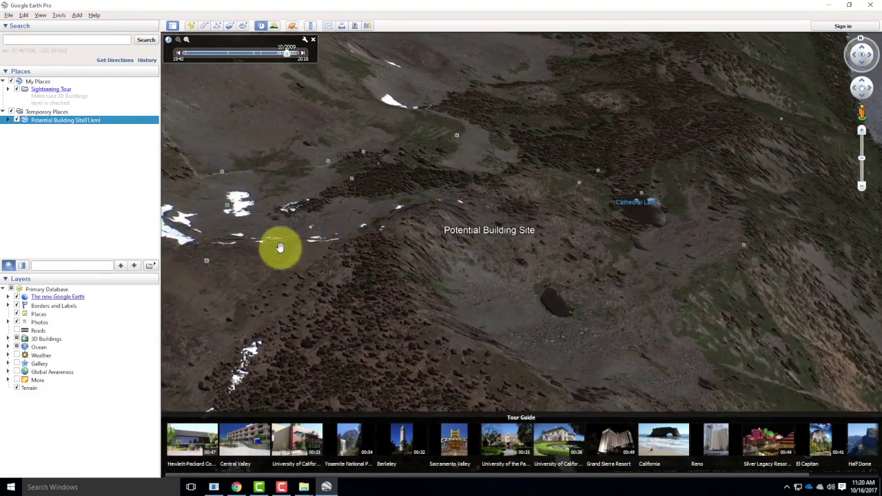
click(861, 38)
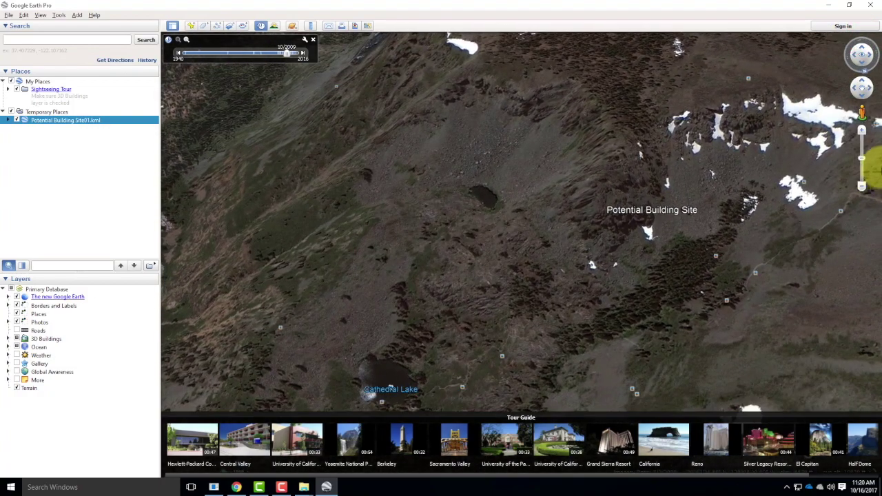
double_click(625, 213)
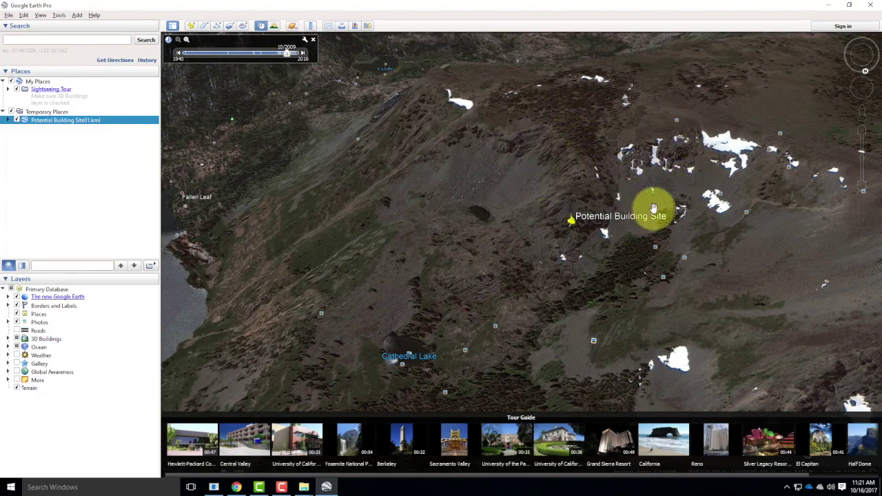
scroll(689, 201, down, 2)
drag(862, 78, 374, 128)
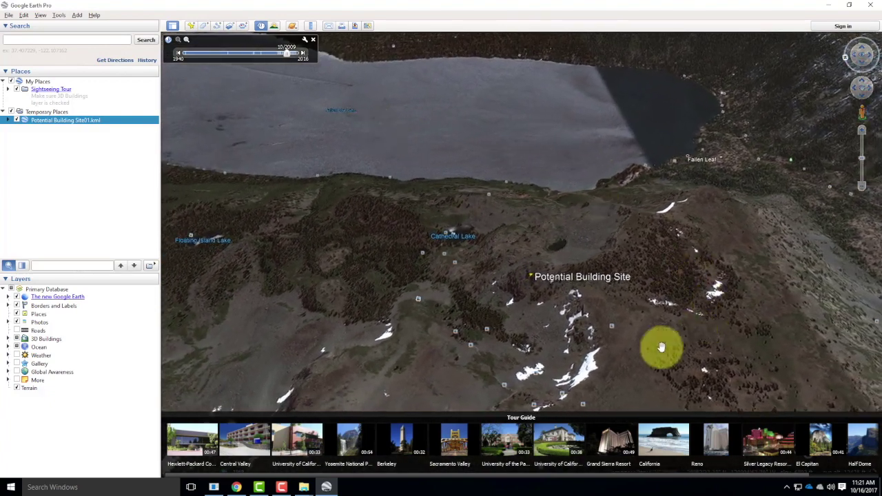
click(611, 326)
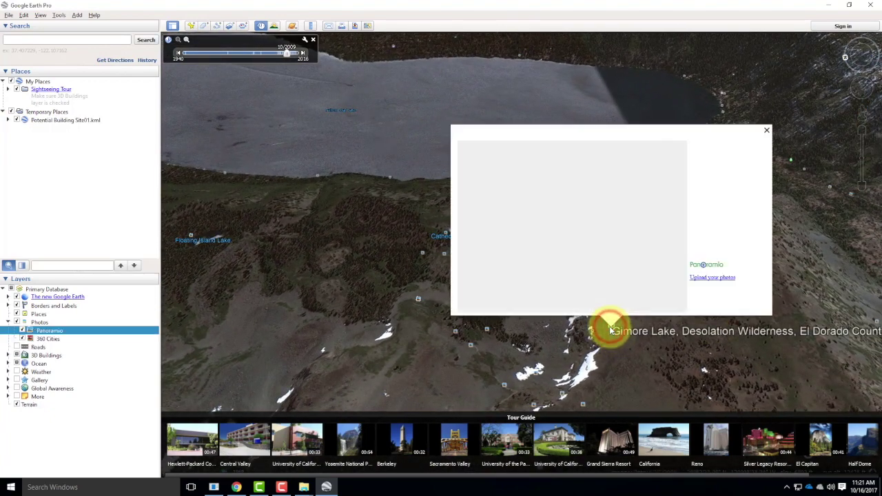
Step: Close the Gilmore Lake photo and view the Mt Tallac hike flower photo and another nearby one
click(766, 130)
click(487, 331)
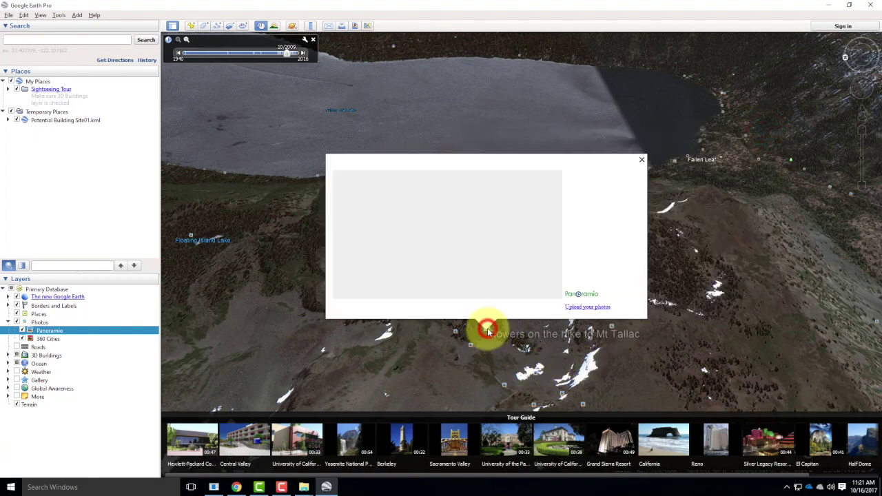
click(582, 405)
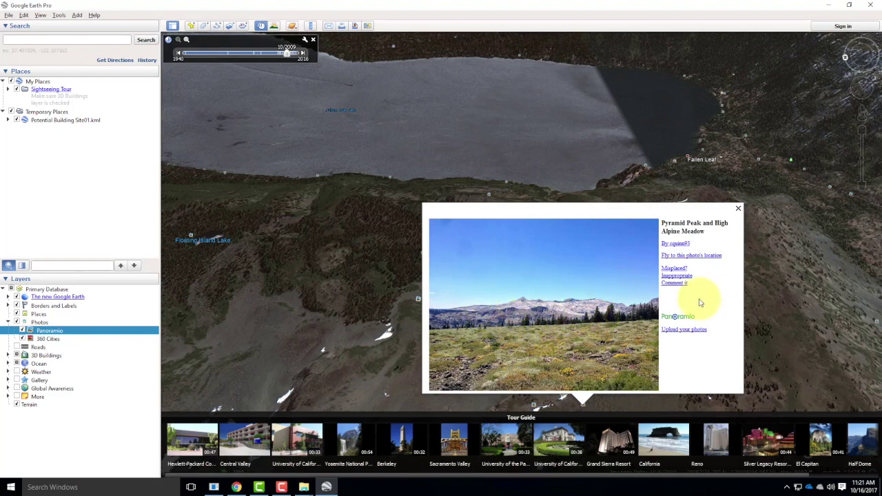
click(738, 209)
Step: Swing the 3D view around the site and look at the Mt. Tallac and Pyramid Peak photos
drag(448, 277, 675, 318)
mouse_move(843, 55)
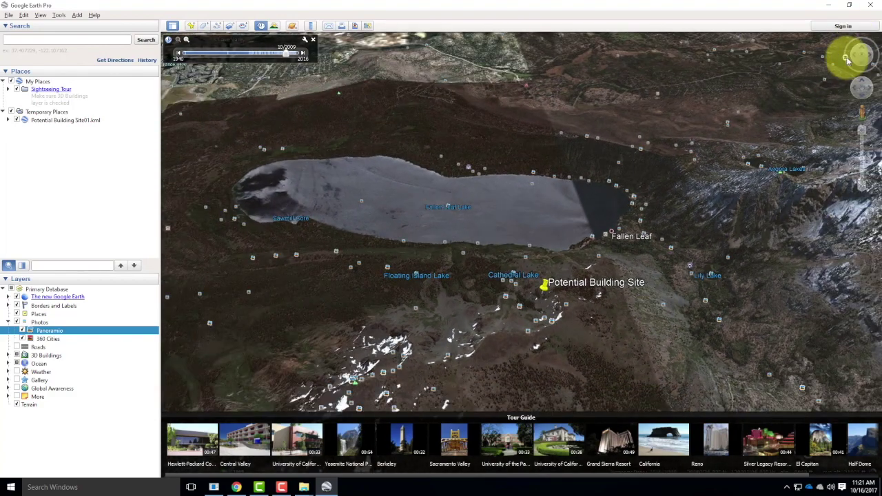
drag(844, 57, 762, 77)
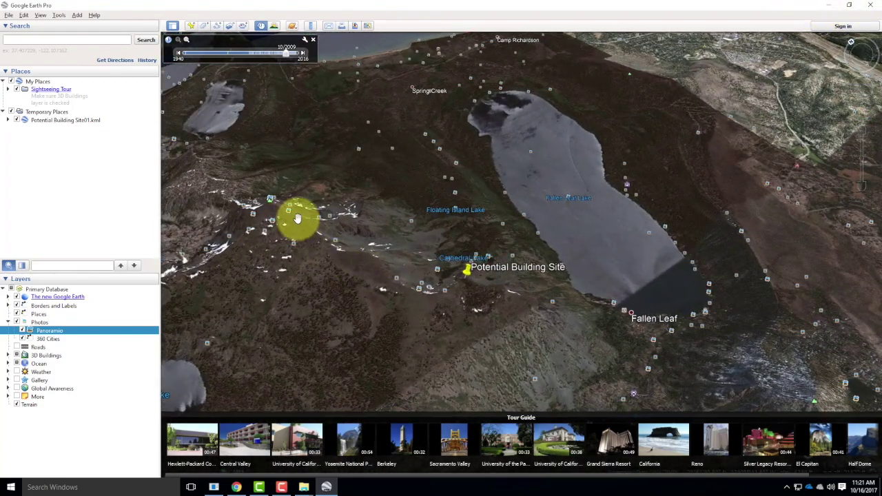
click(289, 210)
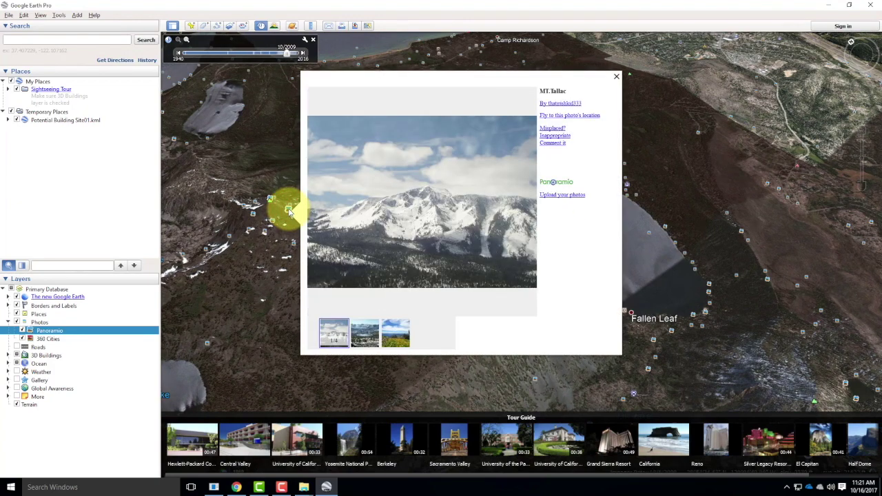
click(617, 77)
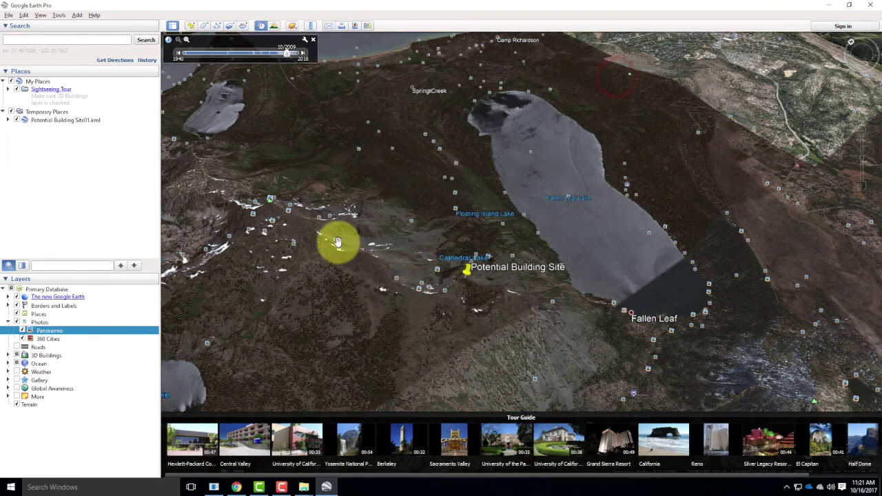
click(335, 242)
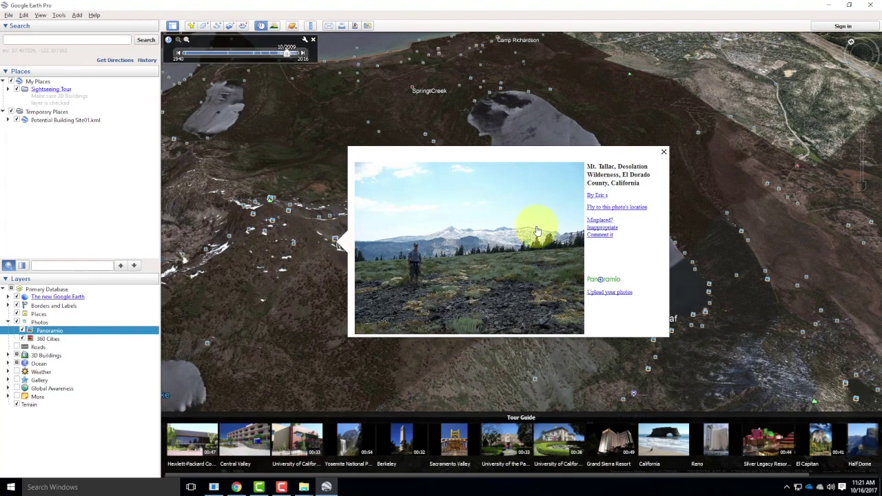
click(667, 153)
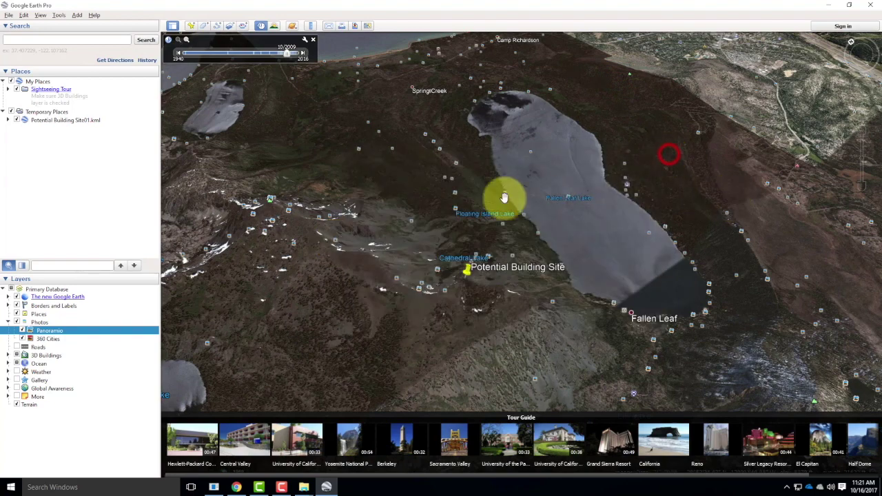
click(397, 280)
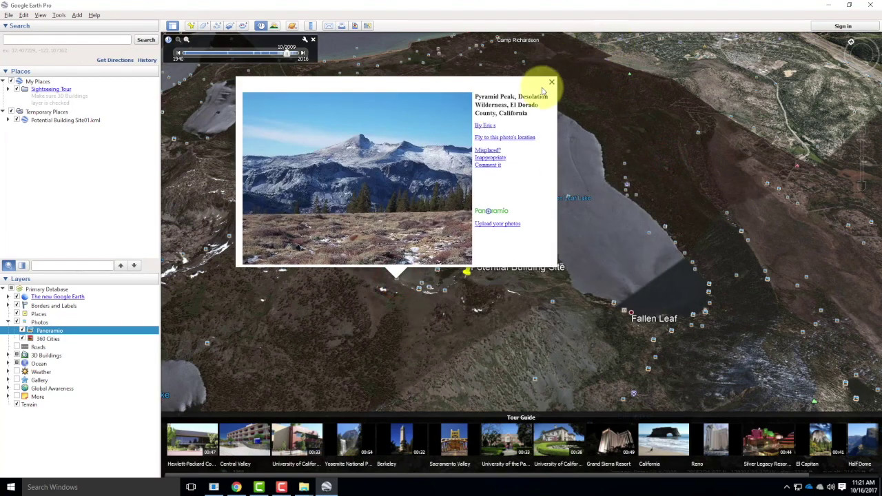
click(553, 82)
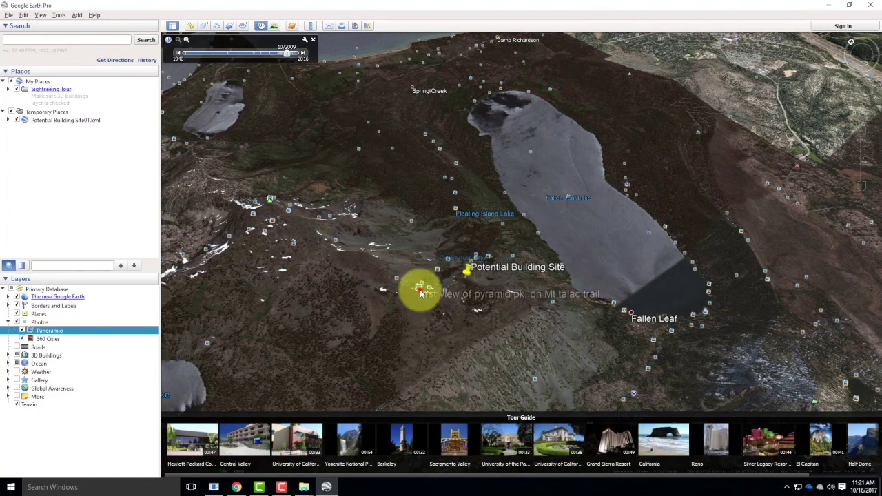
Step: Browse the Mt Price & Pyramid Peak set, including the 360 panorama and Lake Tahoe view, then zoom out
click(421, 292)
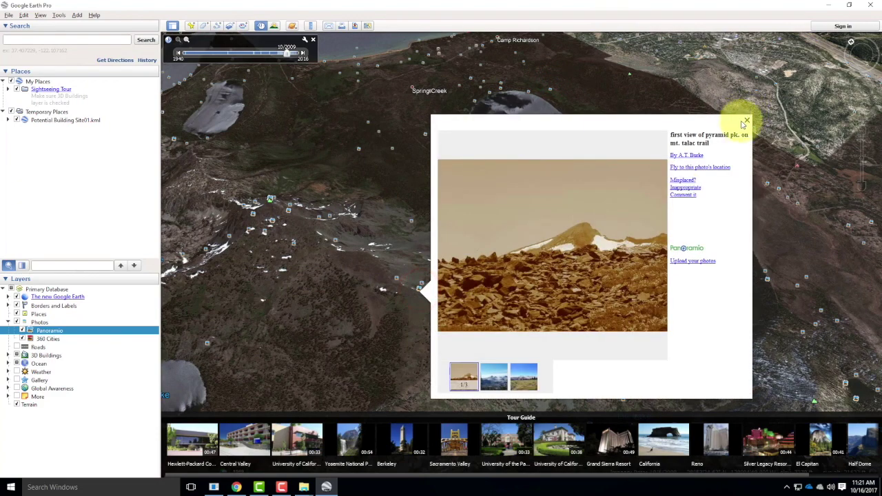
click(271, 200)
click(284, 199)
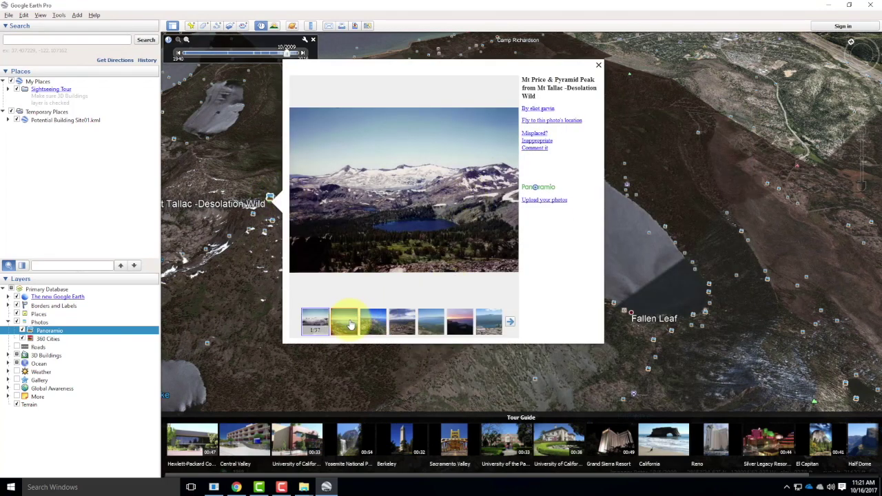
click(349, 323)
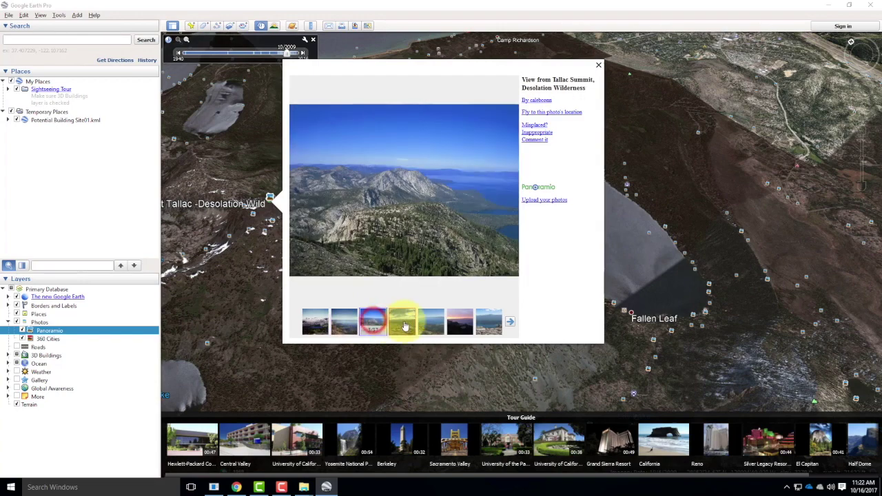
click(406, 322)
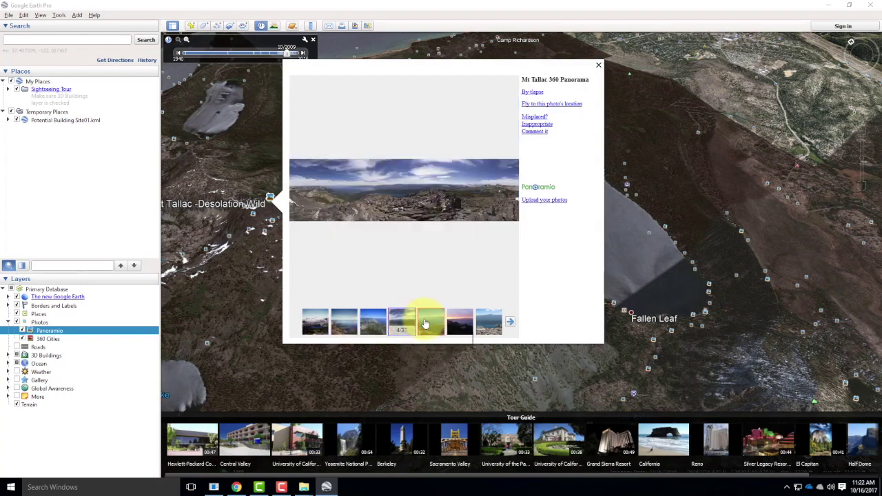
click(441, 323)
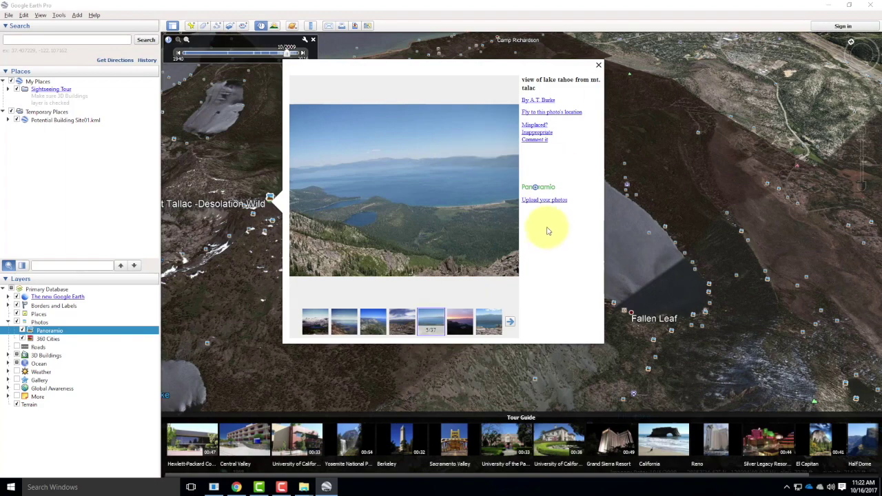
click(600, 67)
scroll(466, 248, down, 5)
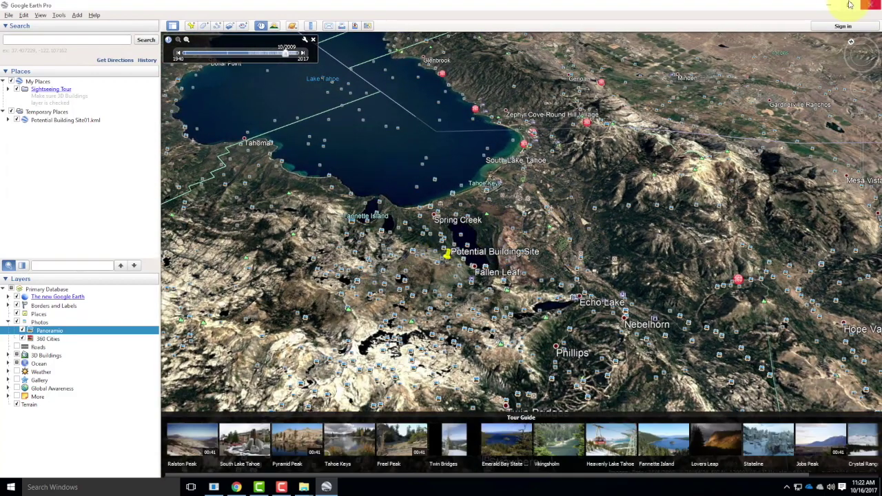
Step: Minimize Google Earth and open Potential Building Site 02.kml from the assignment folder
click(827, 5)
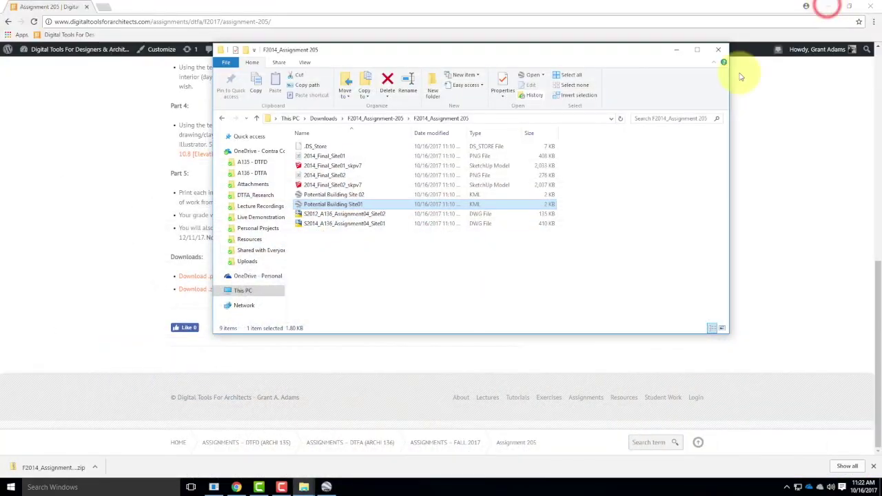
double_click(331, 196)
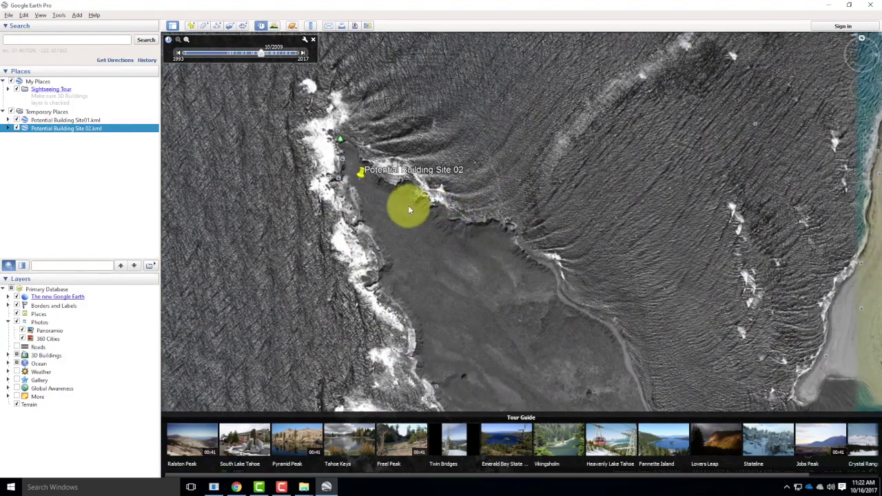
Step: Zoom out and back in around the Site 02 placemark, then open the 'Bodega Bay from Tomales Point' photo
scroll(410, 207, down, 5)
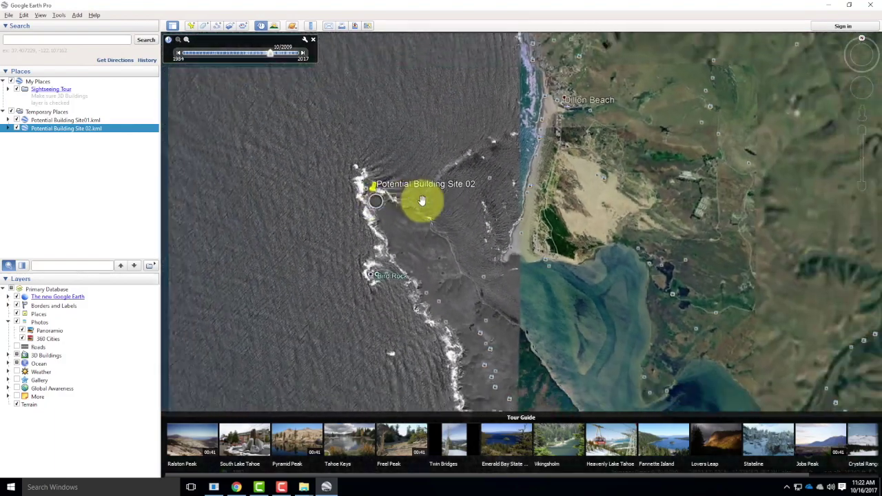
scroll(421, 200, down, 2)
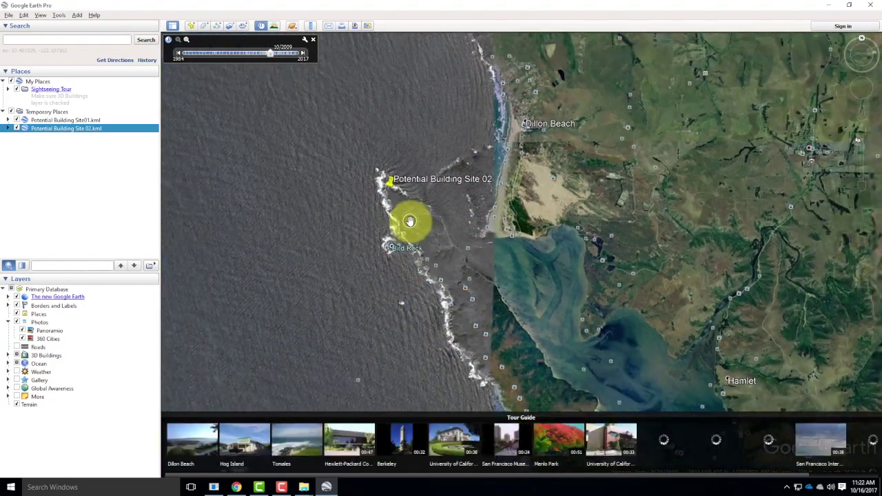
scroll(404, 167, down, 3)
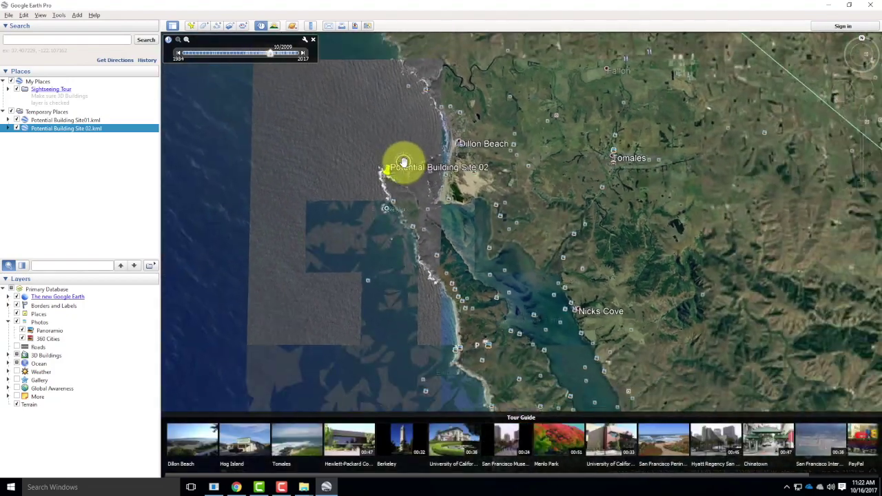
scroll(400, 160, down, 4)
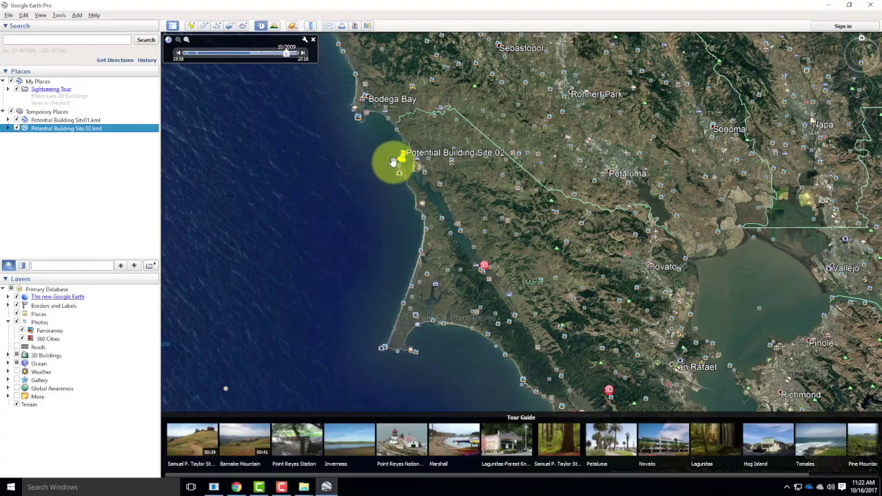
scroll(392, 161, up, 5)
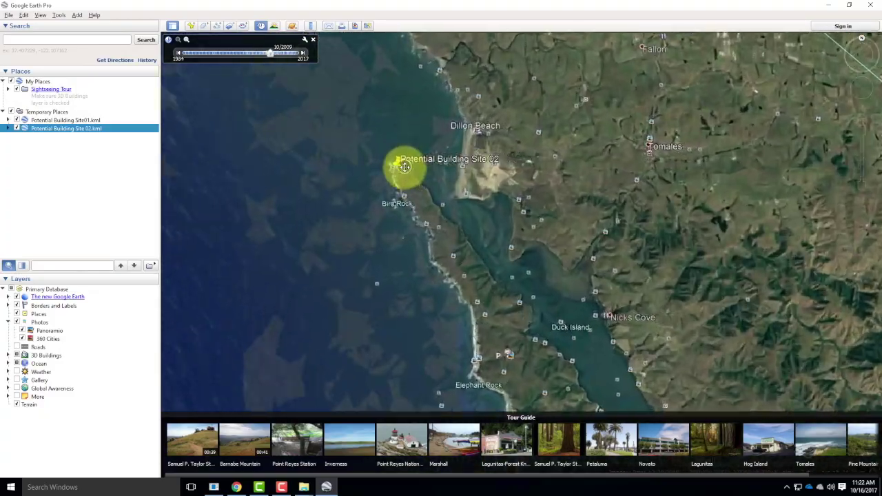
scroll(405, 167, up, 5)
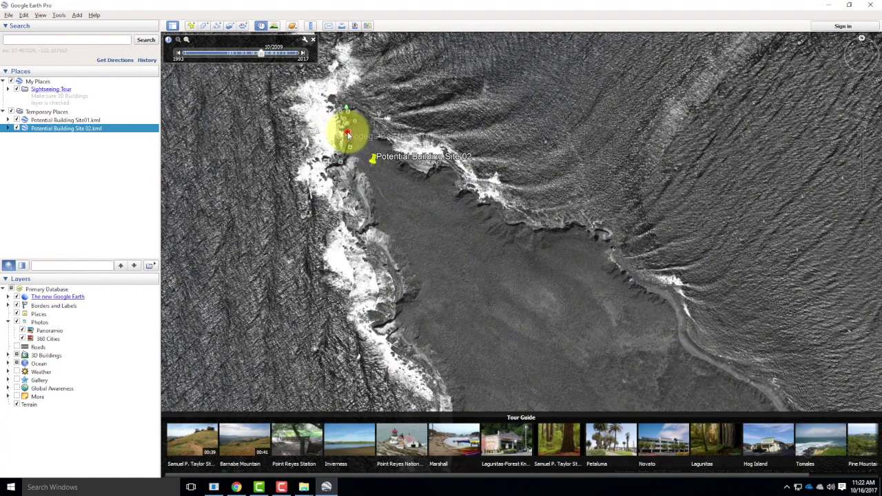
click(348, 134)
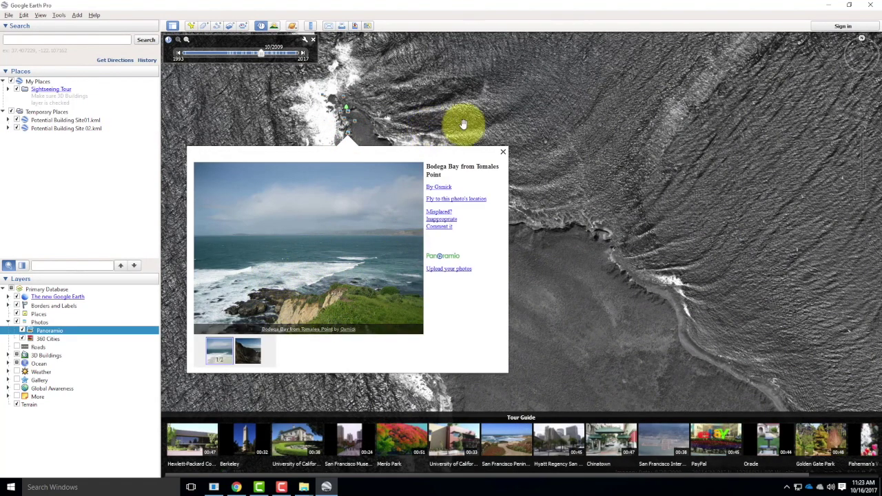
Step: View the Tomales Point and Bodega Bay beach photos, then zoom out toward Dillon Beach and Tomales
click(503, 152)
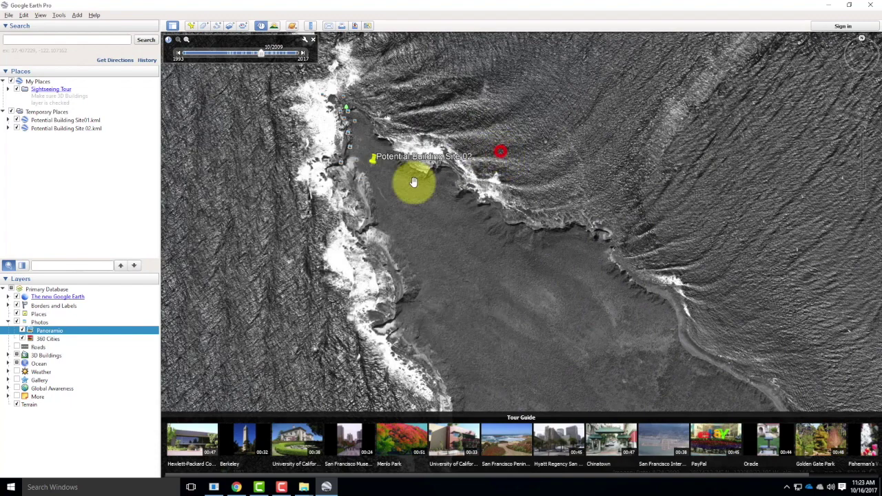
click(338, 158)
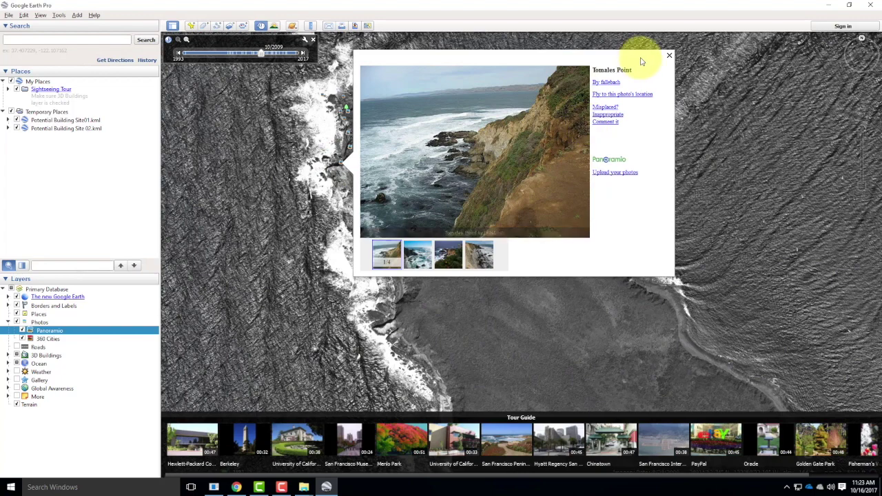
click(669, 56)
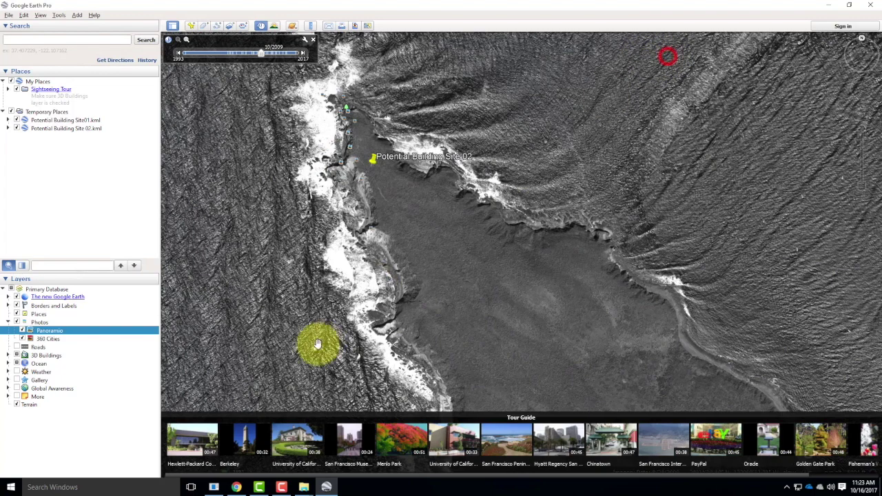
click(370, 232)
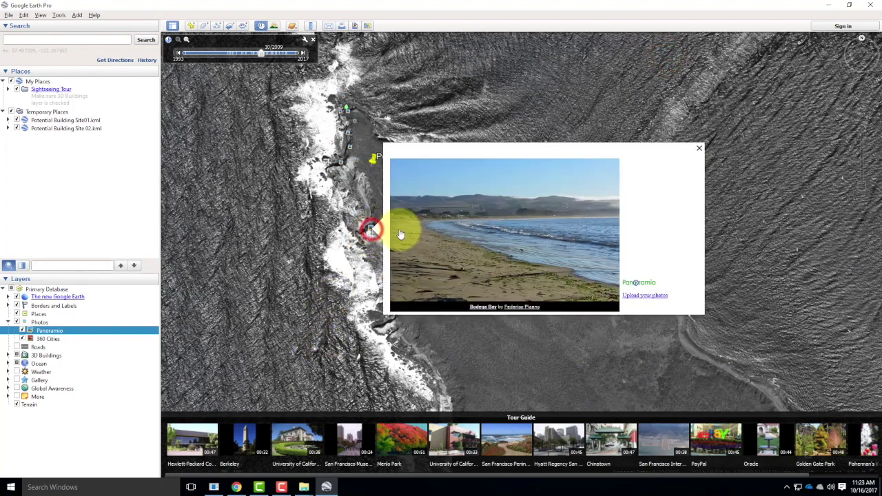
click(698, 150)
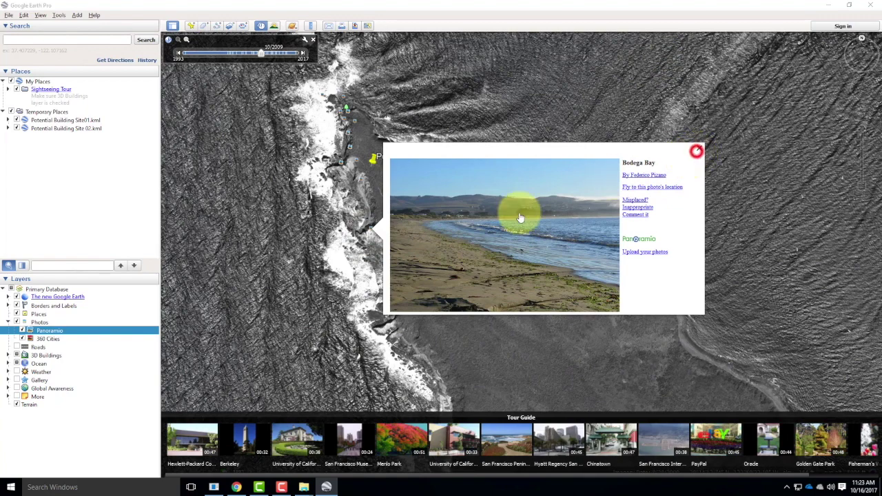
click(698, 151)
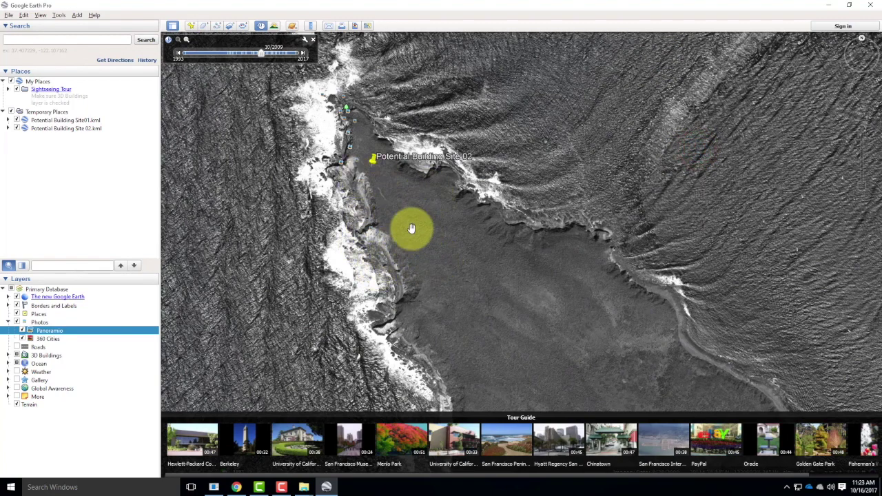
scroll(409, 228, down, 3)
scroll(441, 249, down, 3)
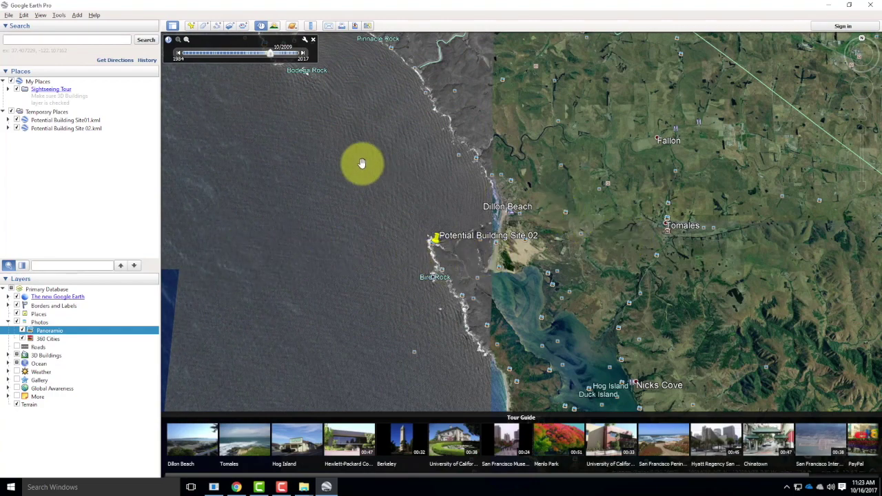
Step: Zoom in on the Site 02 cliffs and tilt the terrain to look along them
scroll(423, 232, up, 5)
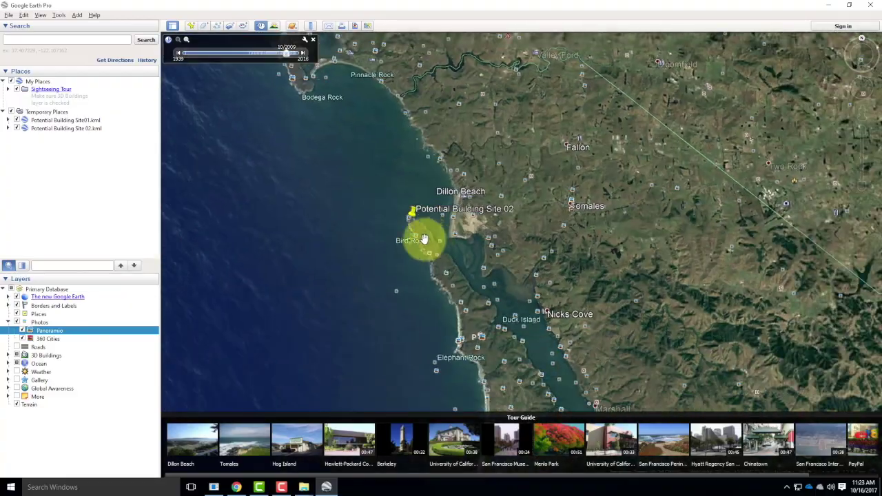
scroll(403, 222, up, 5)
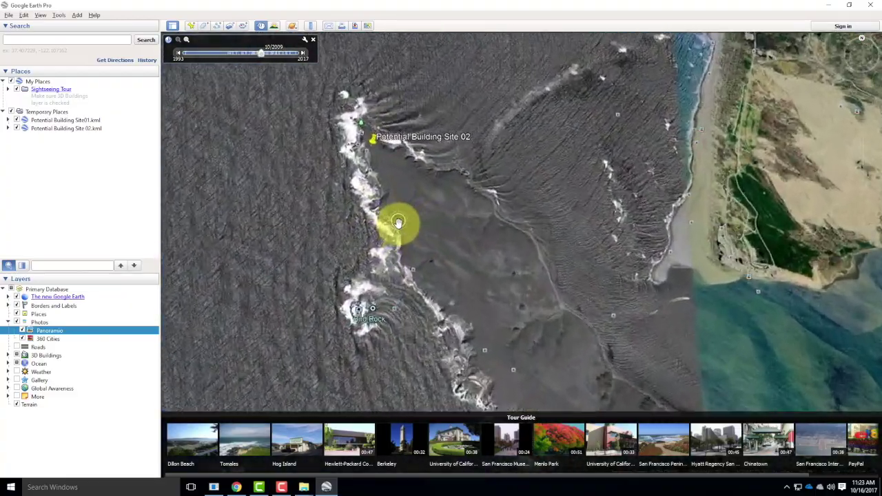
scroll(398, 221, up, 5)
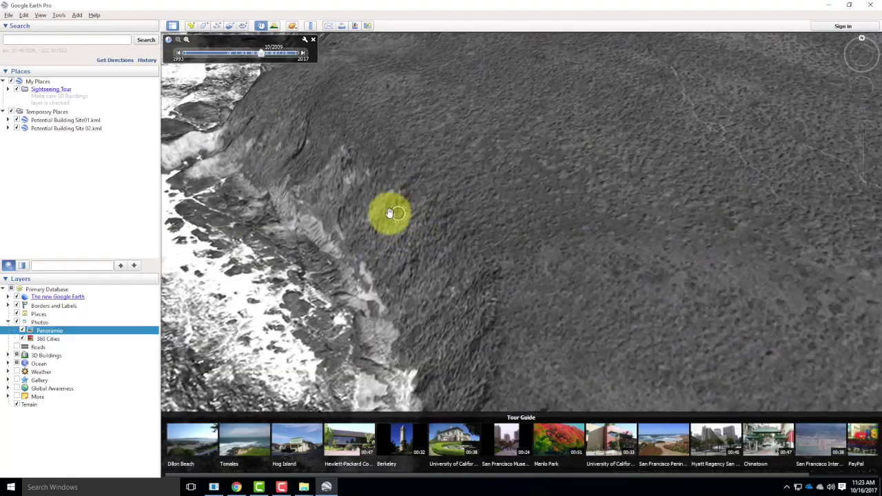
drag(389, 212, 528, 254)
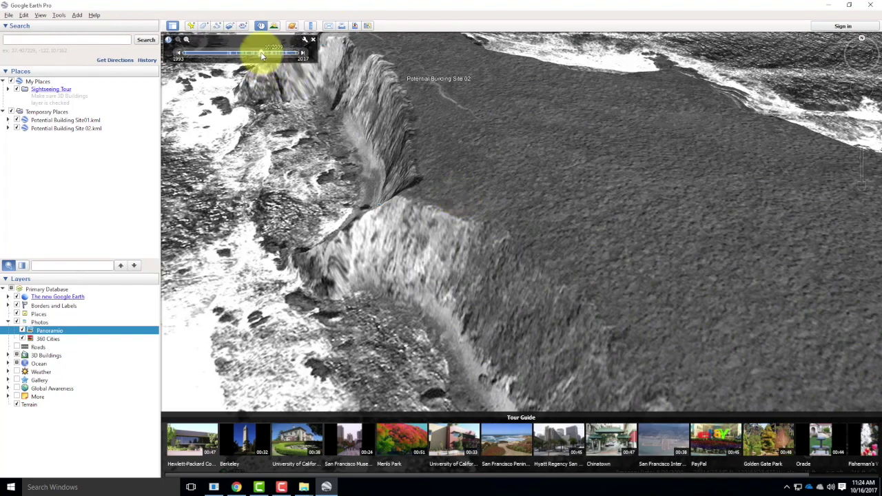
Step: Advance the historical imagery to 4/2013, zoom out and recentre on the Site 02 headland
drag(260, 53, 305, 57)
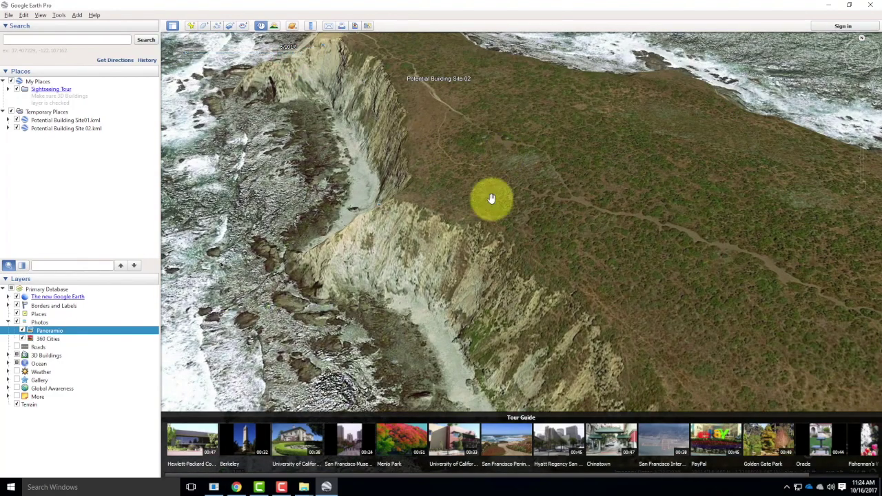
scroll(490, 197, down, 5)
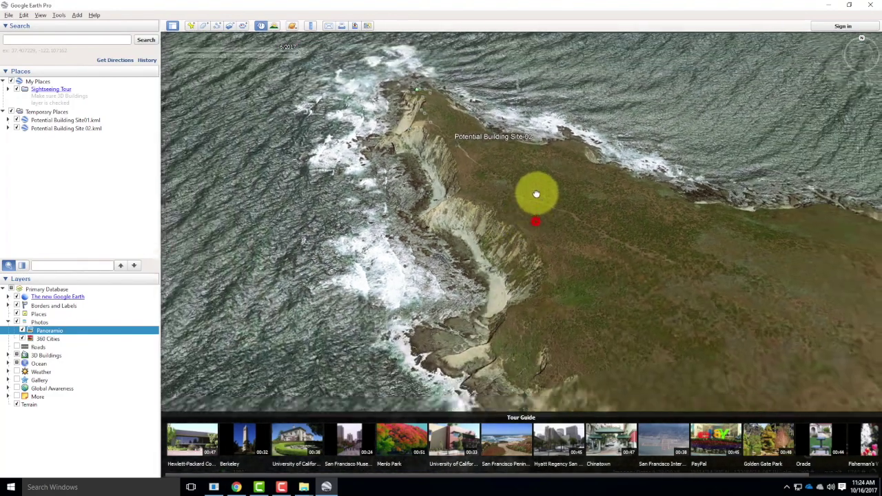
drag(537, 194, 485, 145)
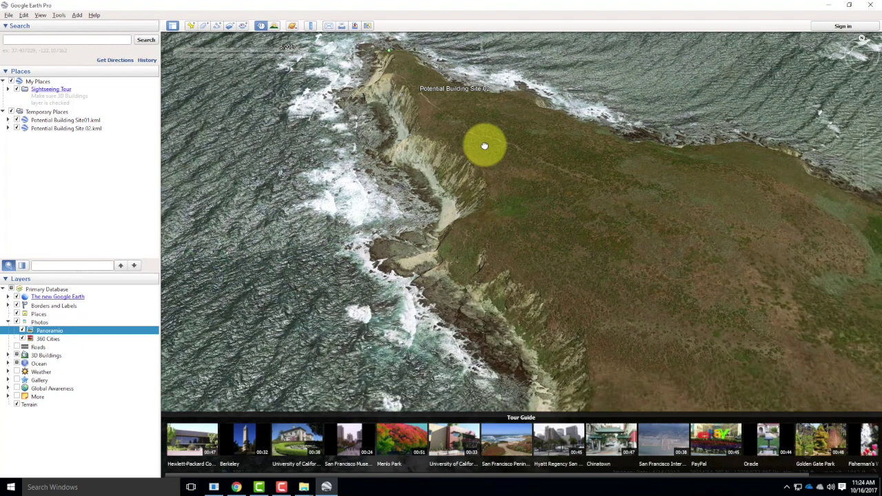